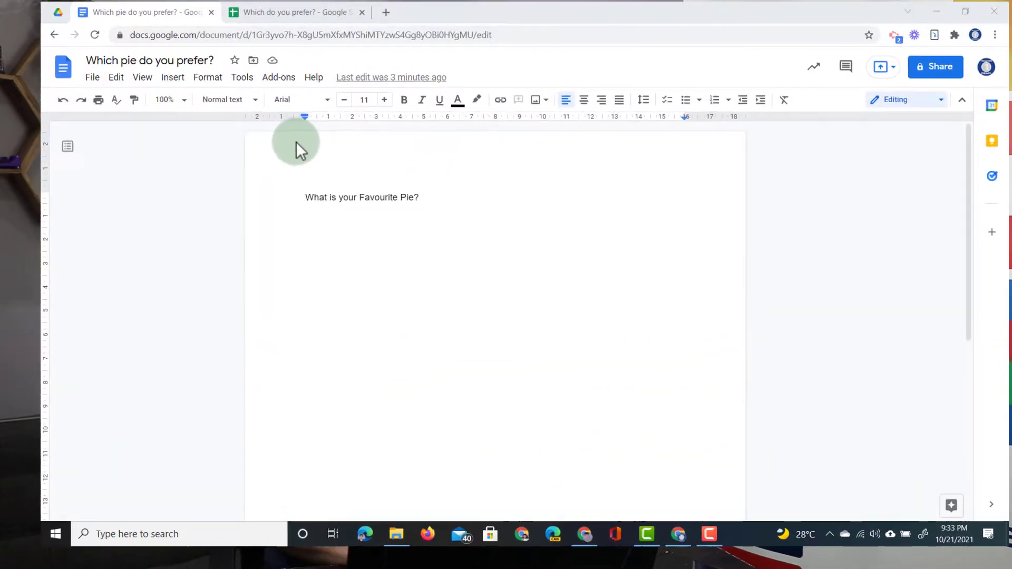
Step: In the spreadsheet, review the Apple and Pumpkin values for Years 1–4 in B2:C5
{"action": "left_click", "coordinate": [559, 23]}
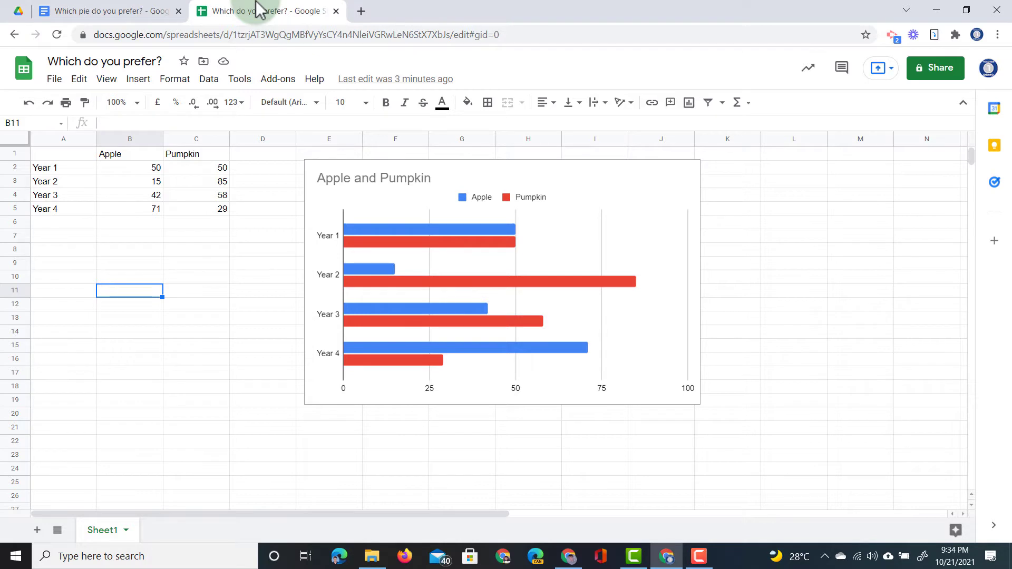
{"action": "left_click", "coordinate": [147, 171]}
{"action": "left_click", "coordinate": [195, 171]}
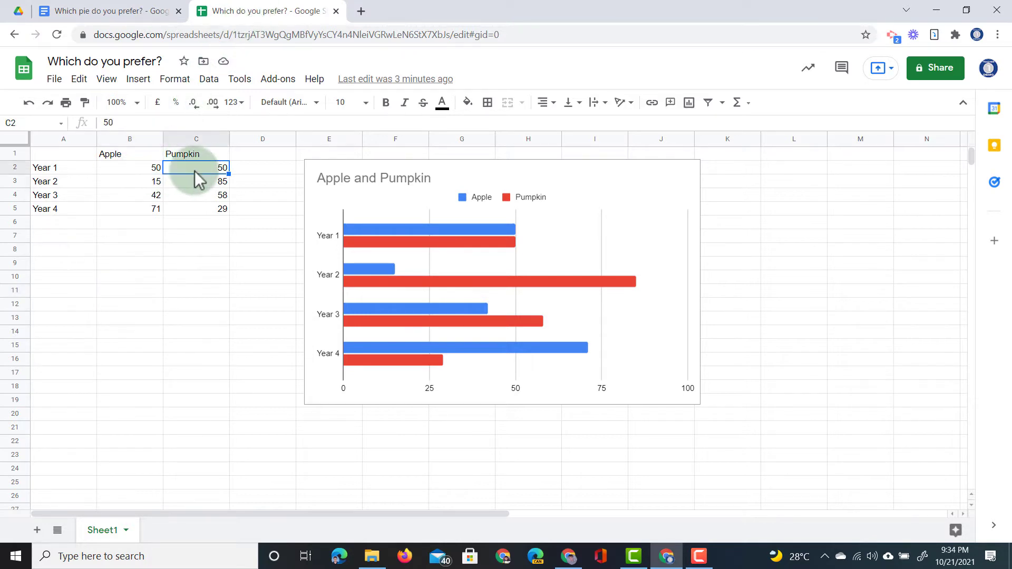
{"action": "left_click", "coordinate": [151, 184]}
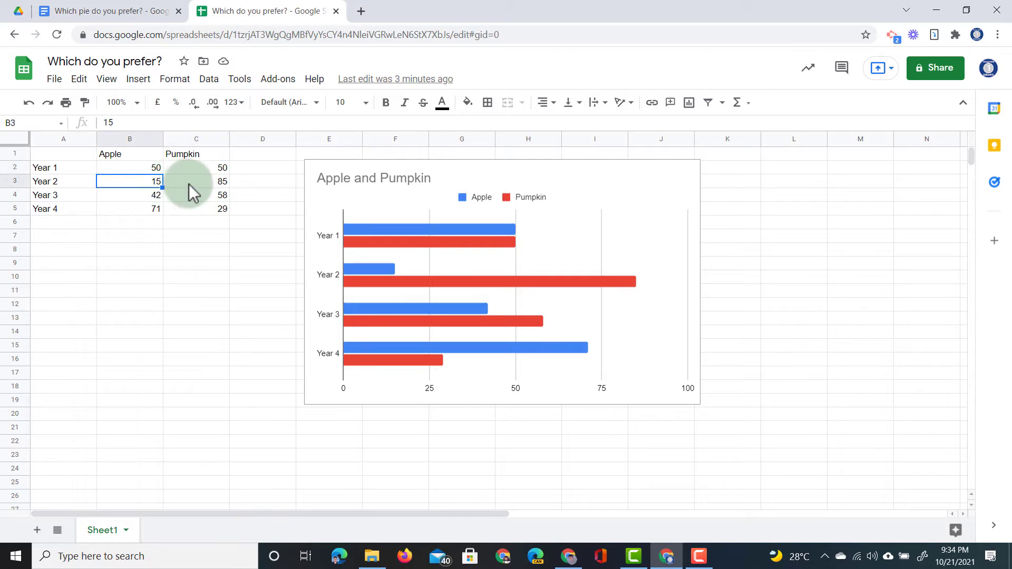
{"action": "left_click", "coordinate": [188, 184]}
{"action": "left_click", "coordinate": [154, 197]}
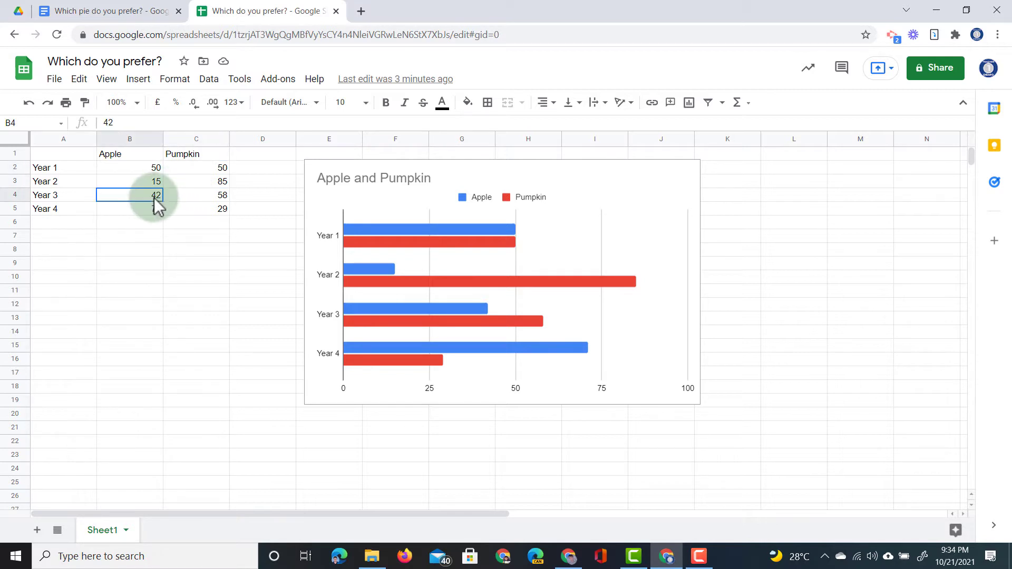
{"action": "left_click", "coordinate": [192, 200]}
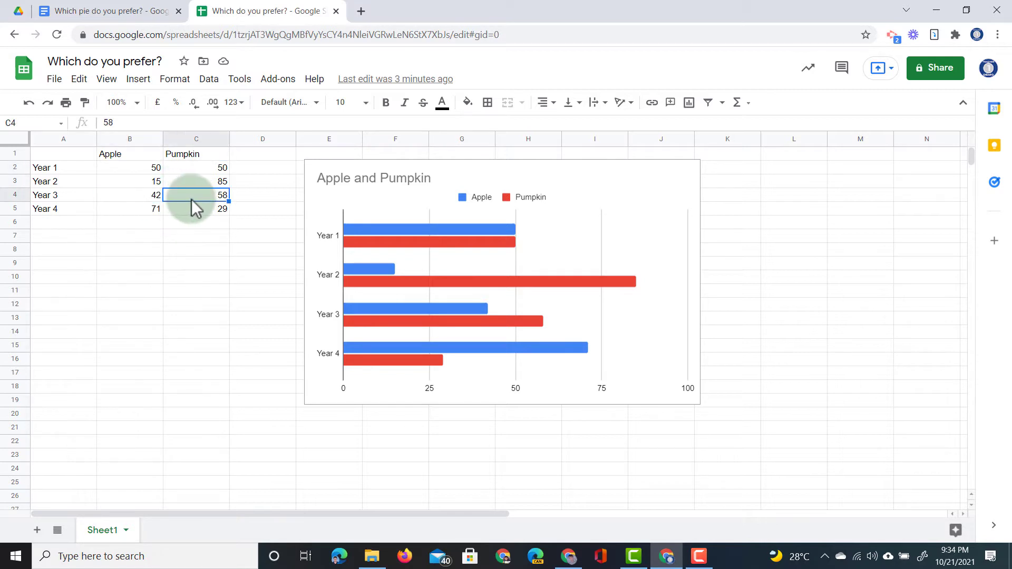
{"action": "left_click", "coordinate": [147, 214]}
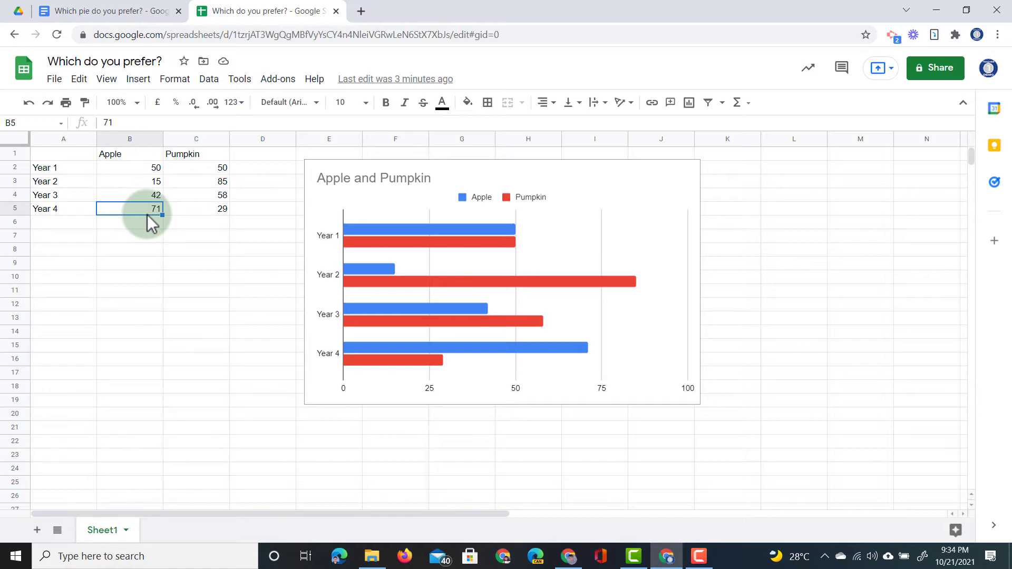
{"action": "left_click", "coordinate": [195, 213]}
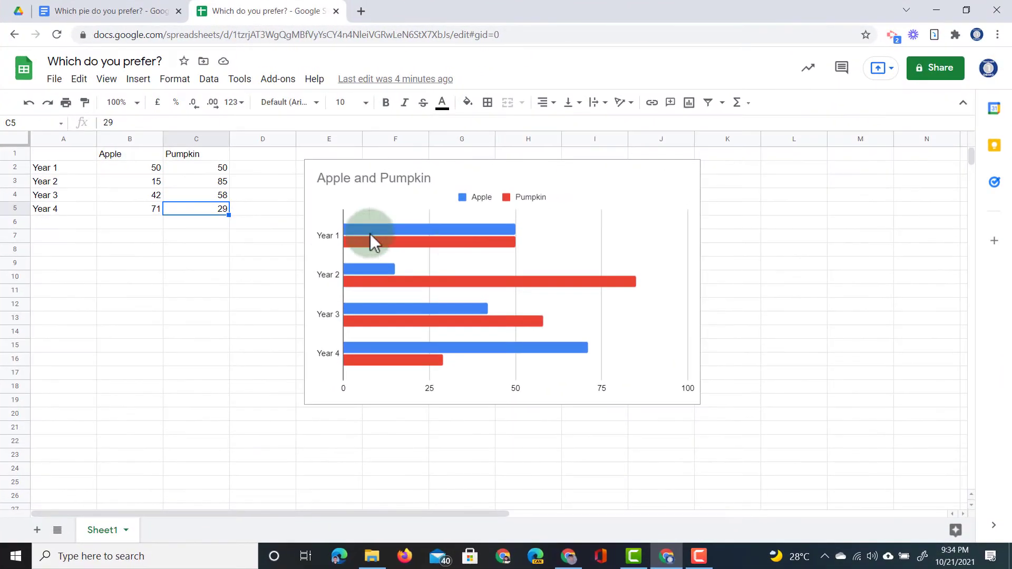
Step: Select the Apple and Pumpkin bar chart, with Pumpkin peaking at 85
{"action": "left_click", "coordinate": [583, 197]}
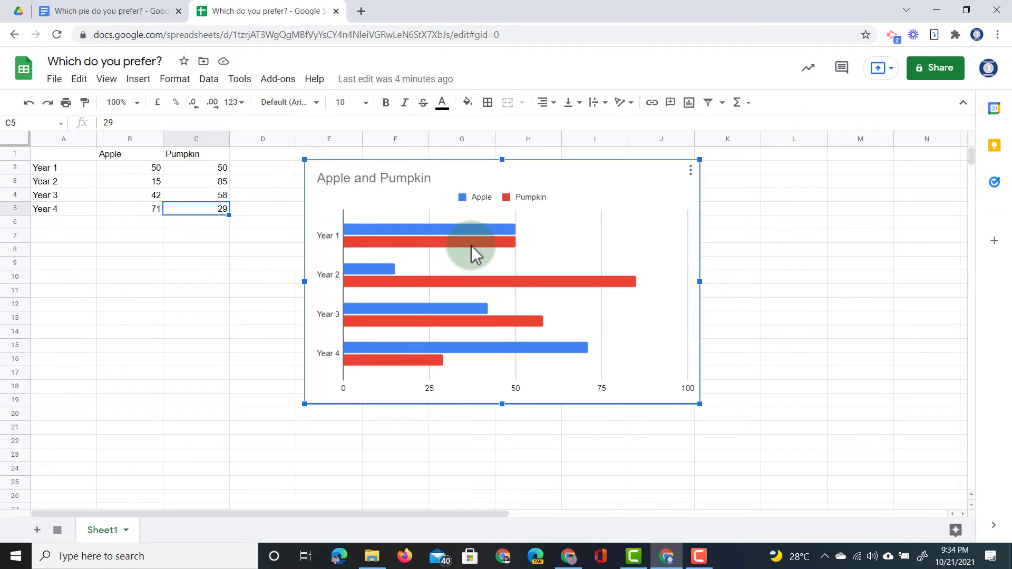
{"action": "mouse_move", "coordinate": [615, 278]}
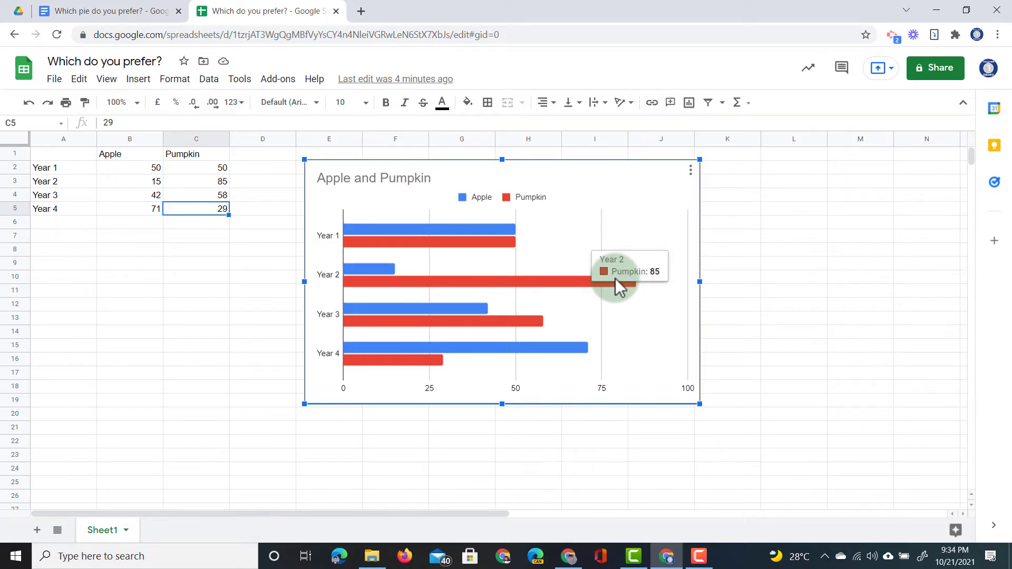
{"action": "mouse_move", "coordinate": [470, 245]}
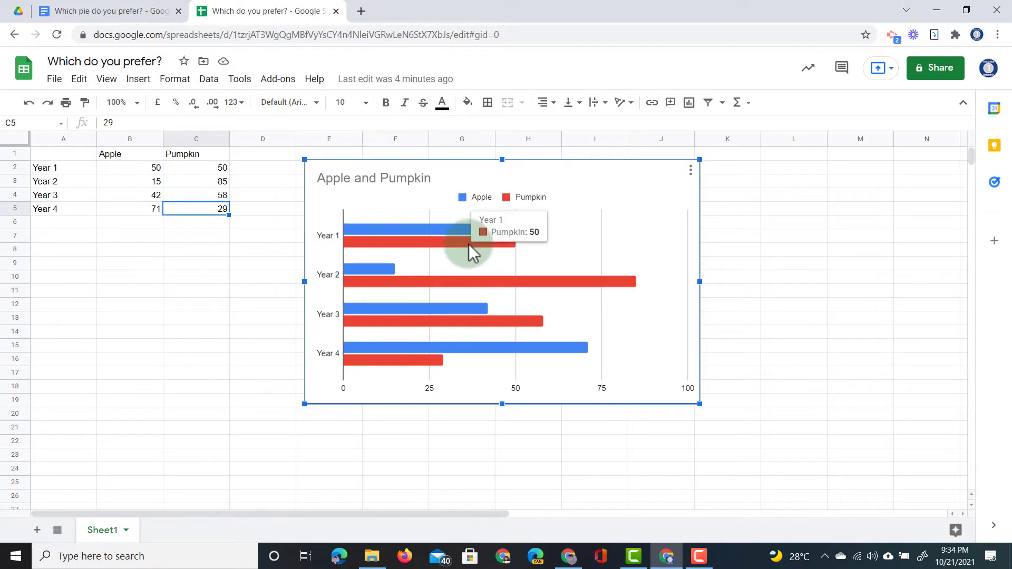
Step: Insert the Apple and Pumpkin chart from Which do you prefer? with Link to spreadsheet unticked
{"action": "left_click", "coordinate": [141, 12]}
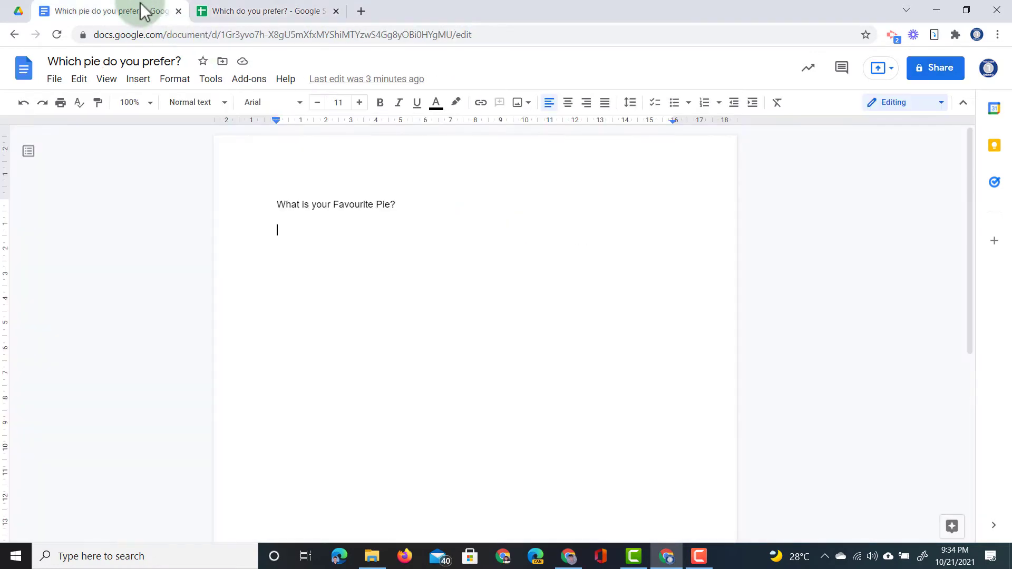
{"action": "left_click", "coordinate": [138, 79]}
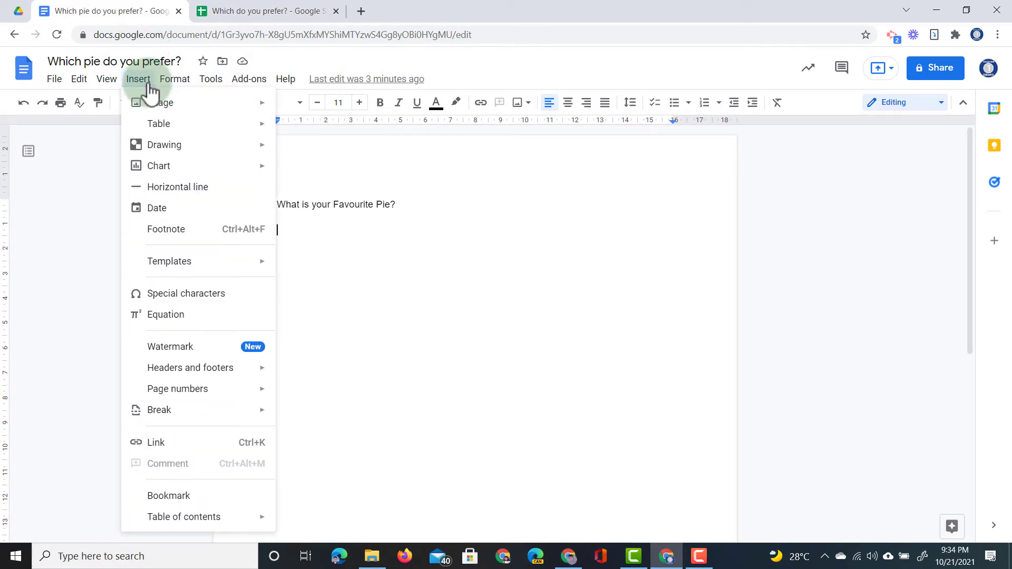
{"action": "left_click", "coordinate": [192, 164]}
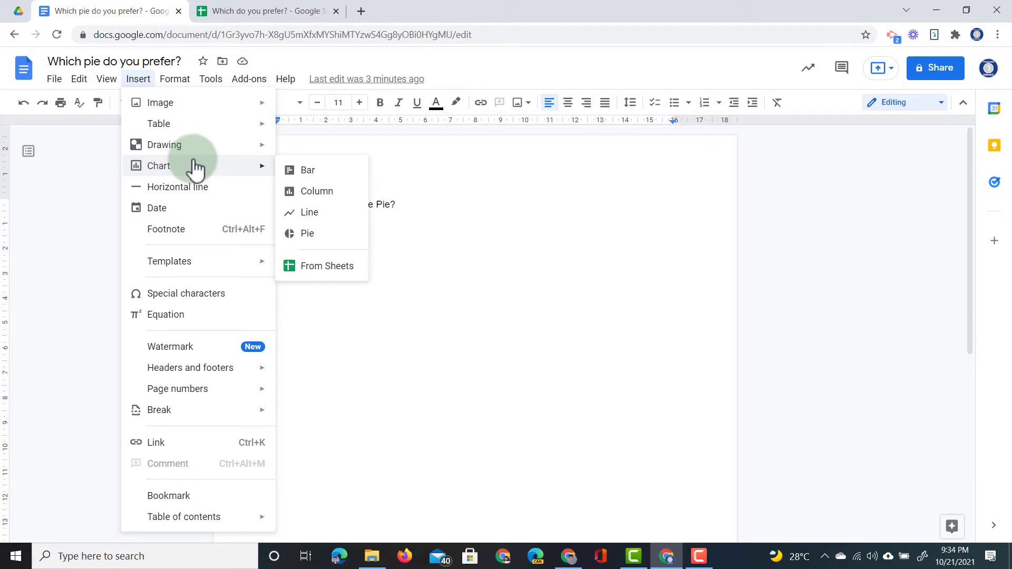
{"action": "left_click", "coordinate": [323, 173]}
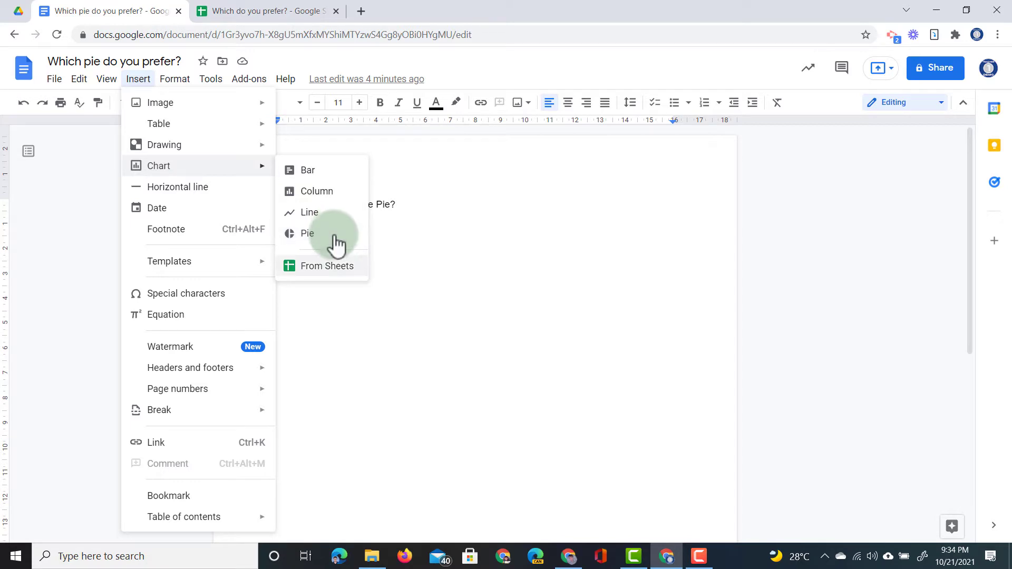
{"action": "left_click", "coordinate": [333, 268]}
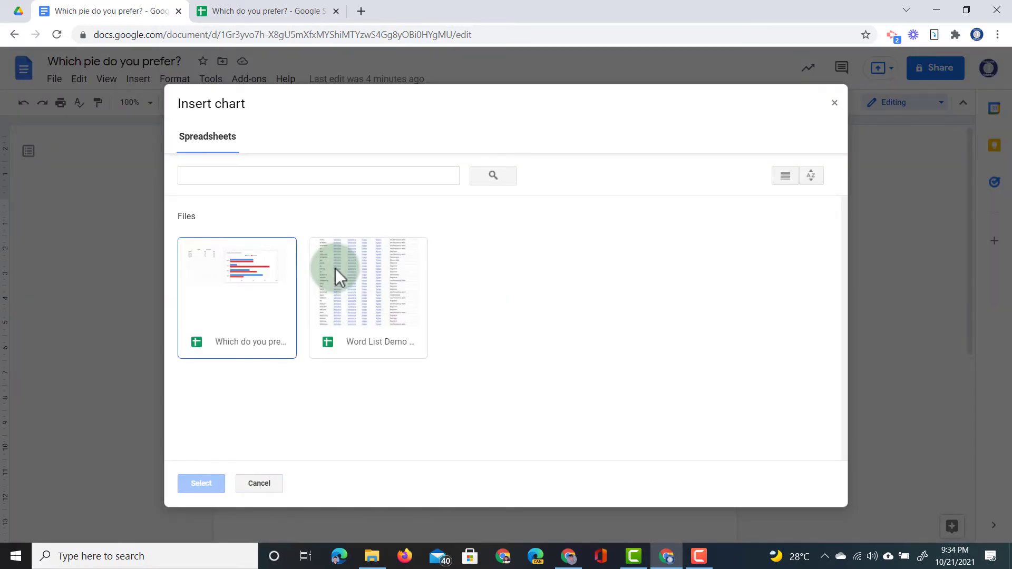
{"action": "left_click", "coordinate": [220, 286]}
{"action": "left_click", "coordinate": [192, 483]}
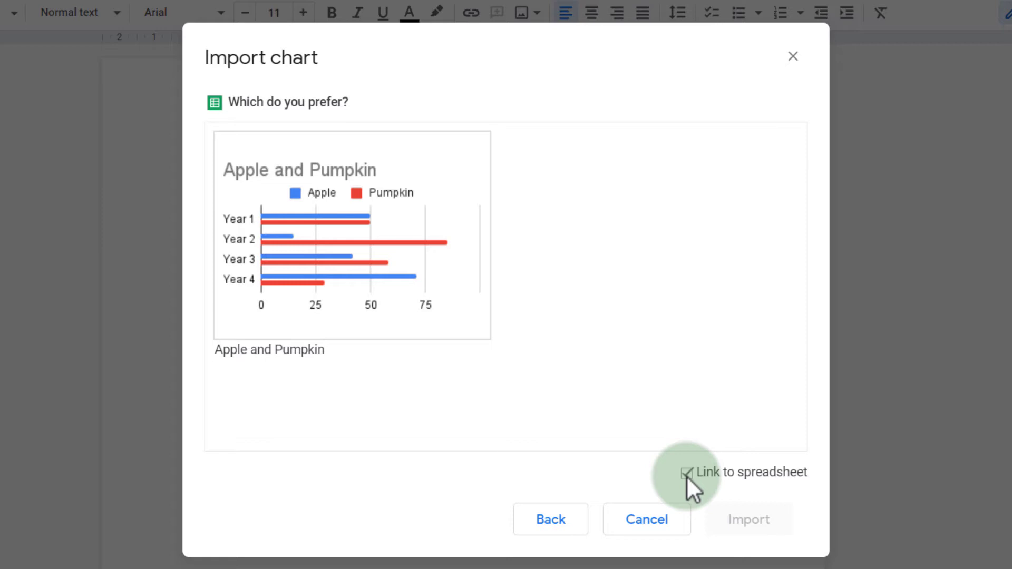
{"action": "left_click", "coordinate": [373, 227]}
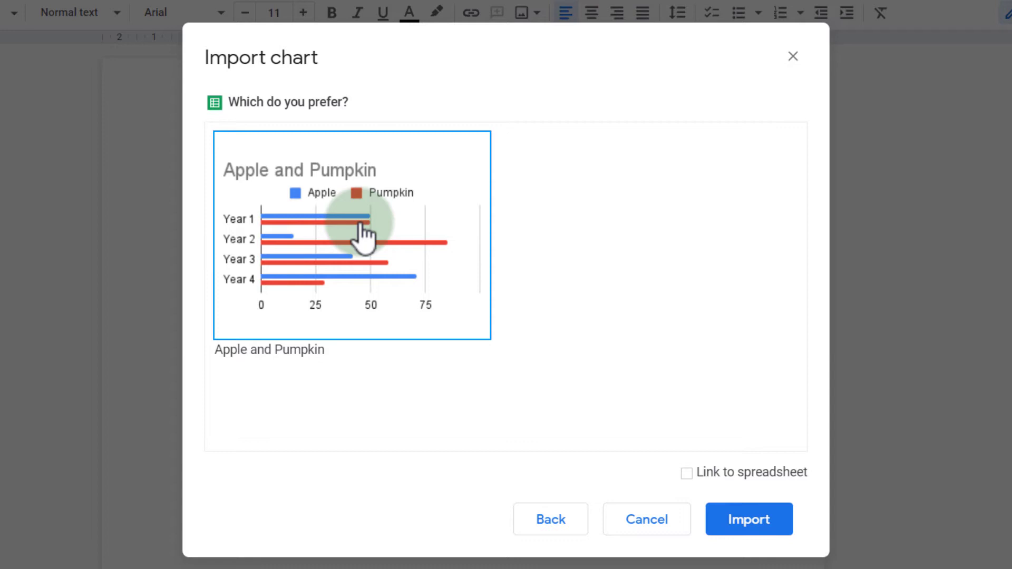
{"action": "left_click", "coordinate": [754, 525]}
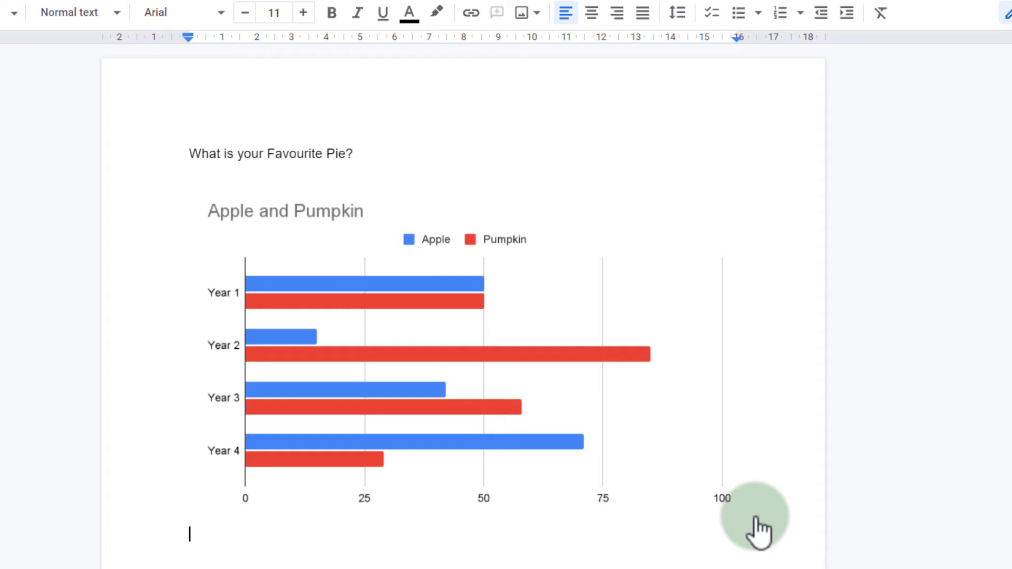
Step: Type the caption 'This is a snapshot' under the chart and start a new line
{"action": "type", "text": "This is a"}
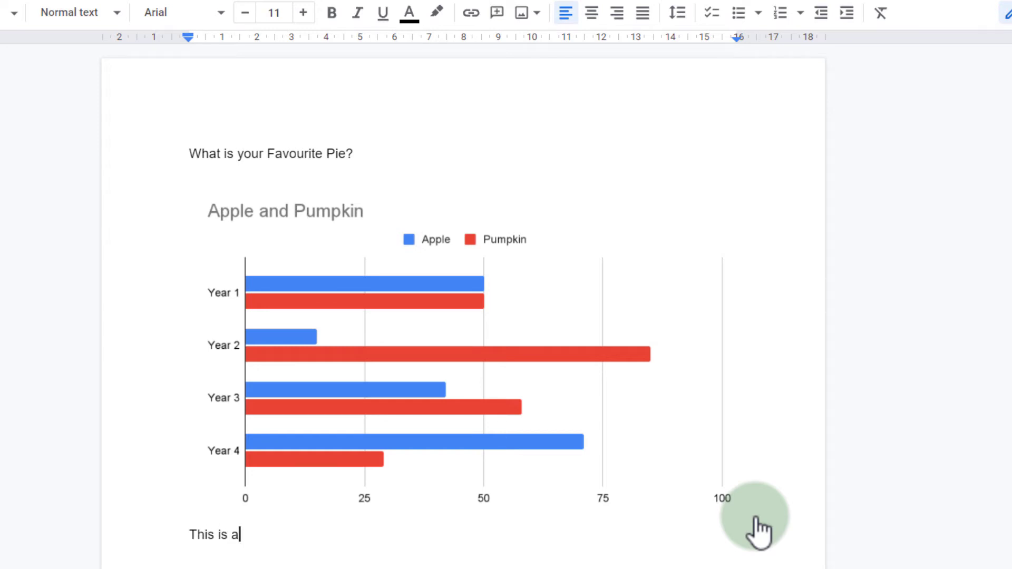
{"action": "type", "text": " snapsho"}
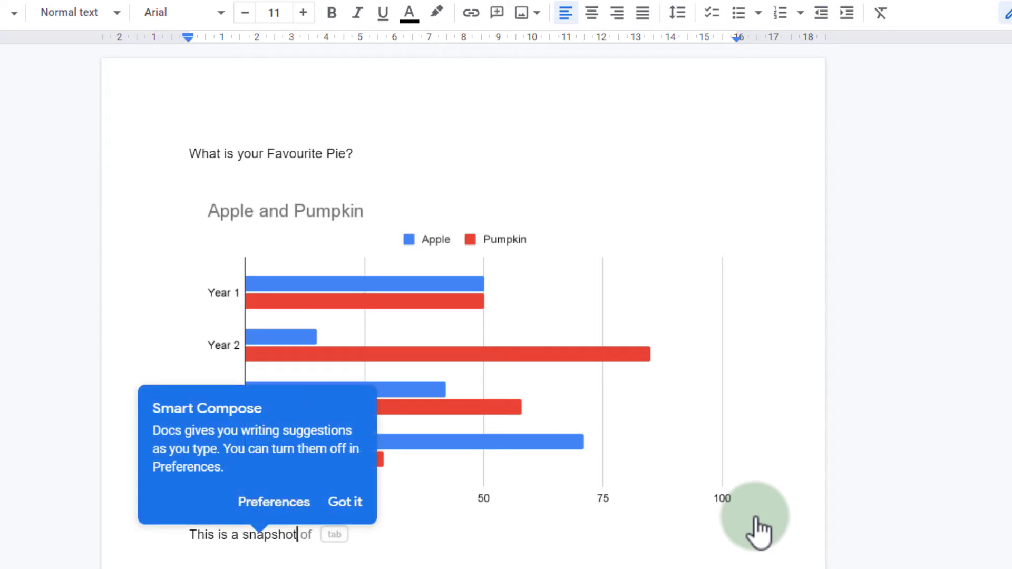
{"action": "type", "text": "t"}
{"action": "key", "text": "Return"}
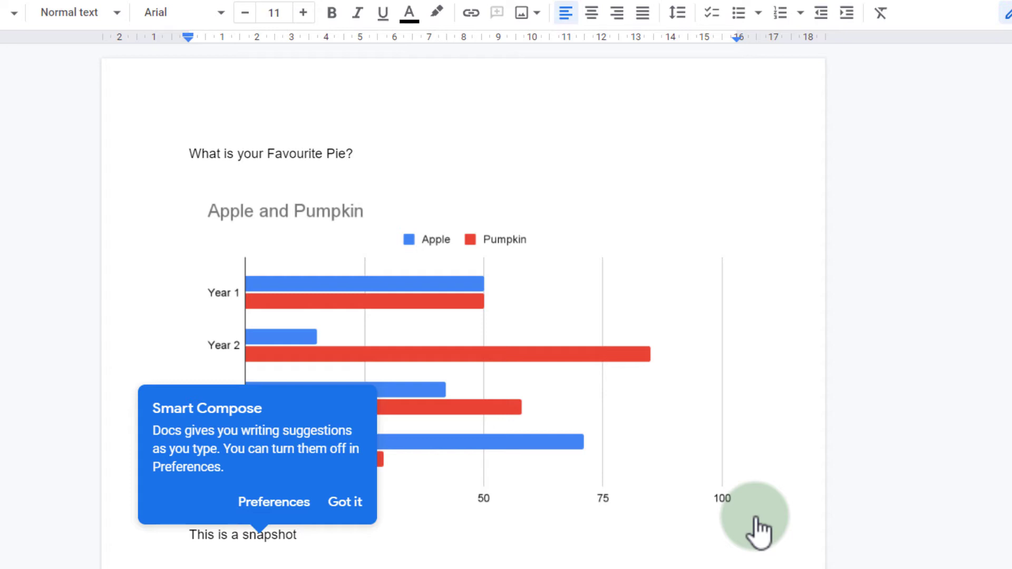
{"action": "left_click", "coordinate": [354, 505]}
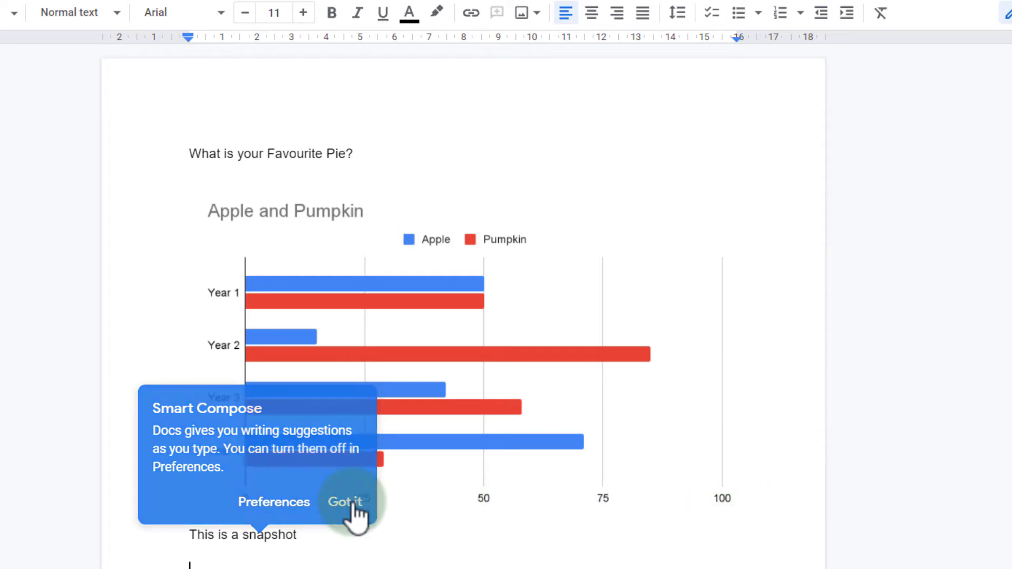
{"action": "scroll", "coordinate": [359, 517], "scroll_direction": "down", "scroll_amount": 2}
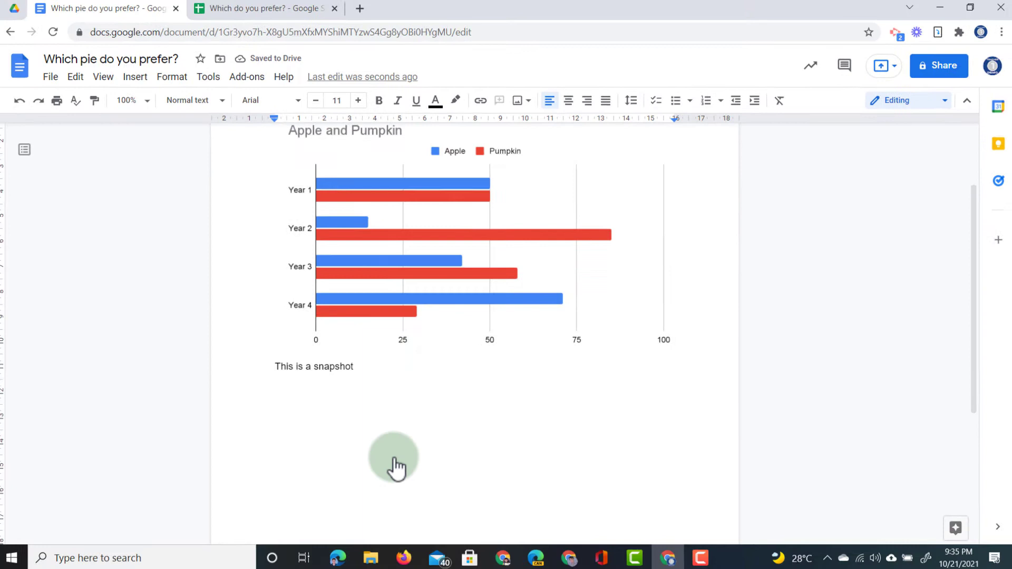
{"action": "scroll", "coordinate": [397, 467], "scroll_direction": "down", "scroll_amount": 1}
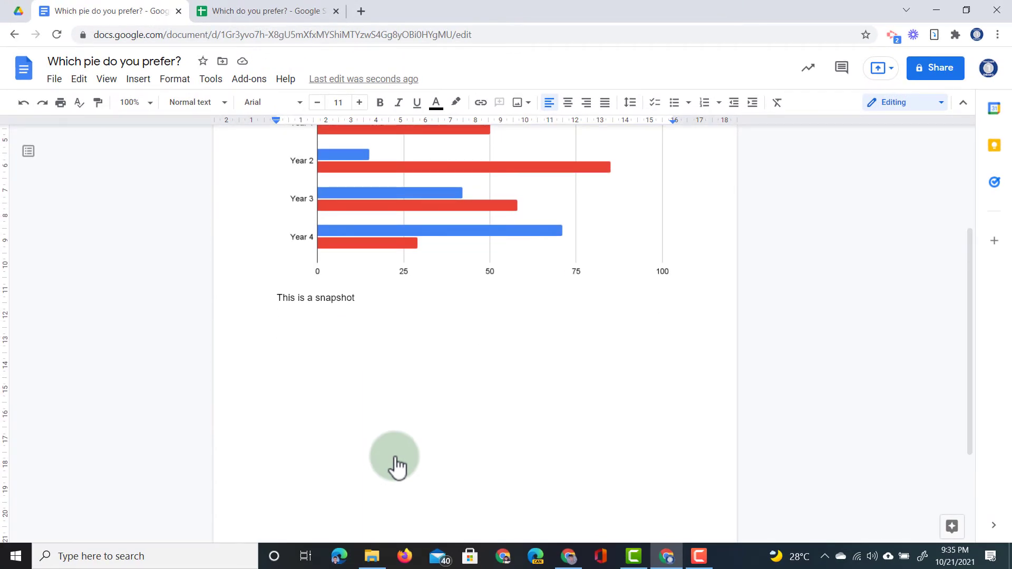
Step: Import the Apple and Pumpkin chart from Which do you prefer? with Link to spreadsheet kept checked
{"action": "left_click", "coordinate": [139, 79]}
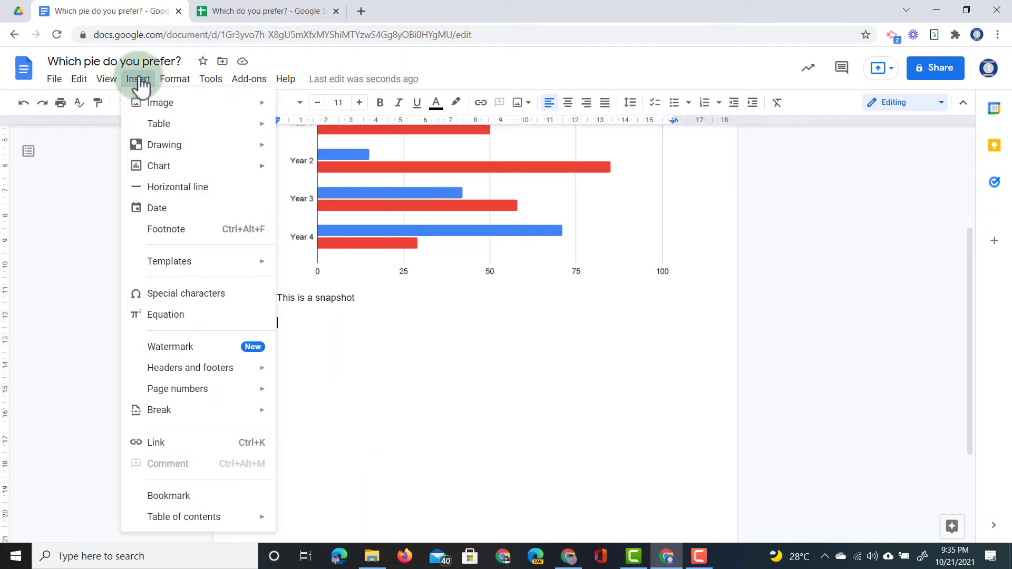
{"action": "mouse_move", "coordinate": [158, 165]}
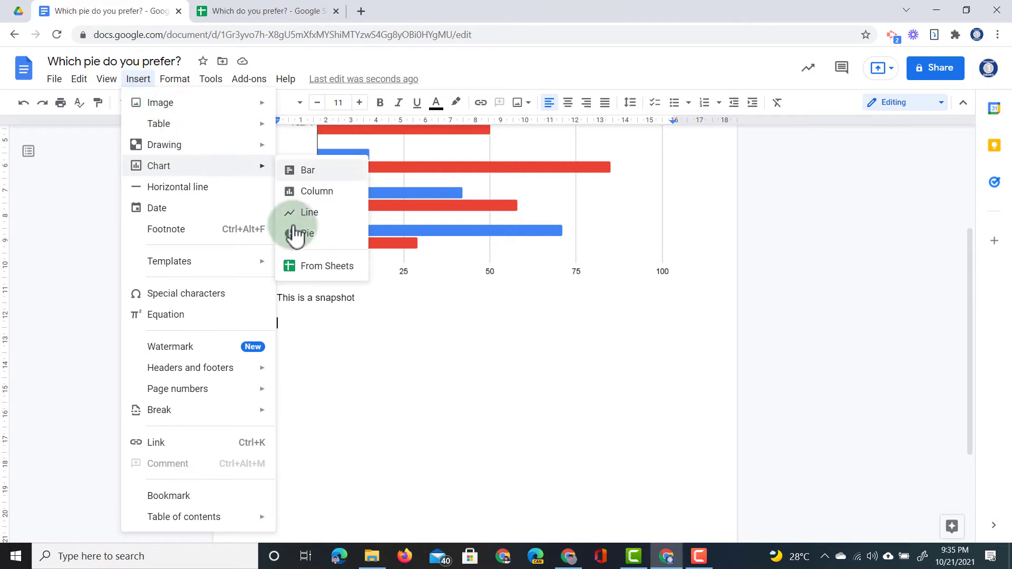
{"action": "left_click", "coordinate": [340, 275]}
{"action": "left_click", "coordinate": [235, 297]}
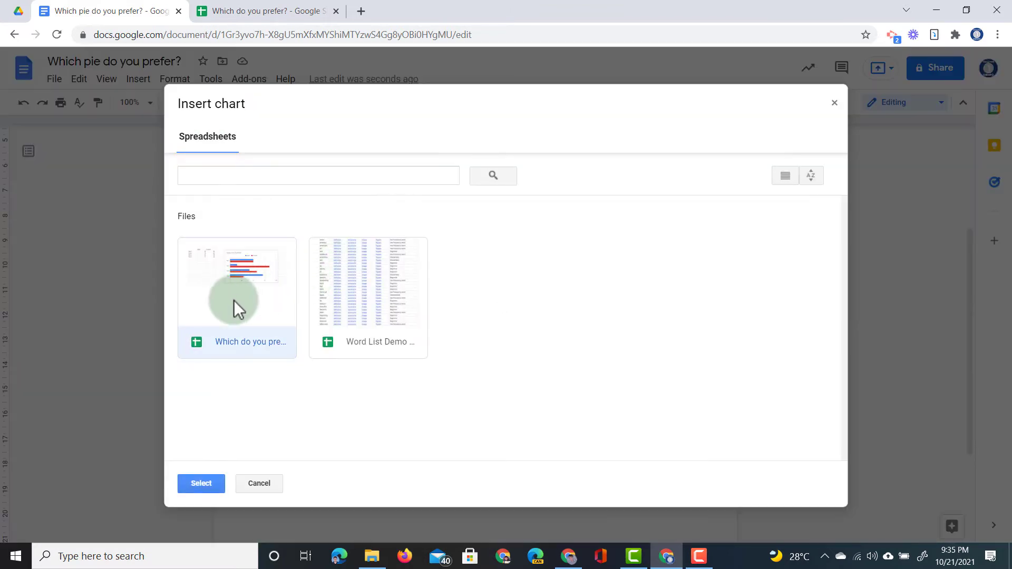
{"action": "left_click", "coordinate": [204, 483]}
{"action": "left_click", "coordinate": [335, 346]}
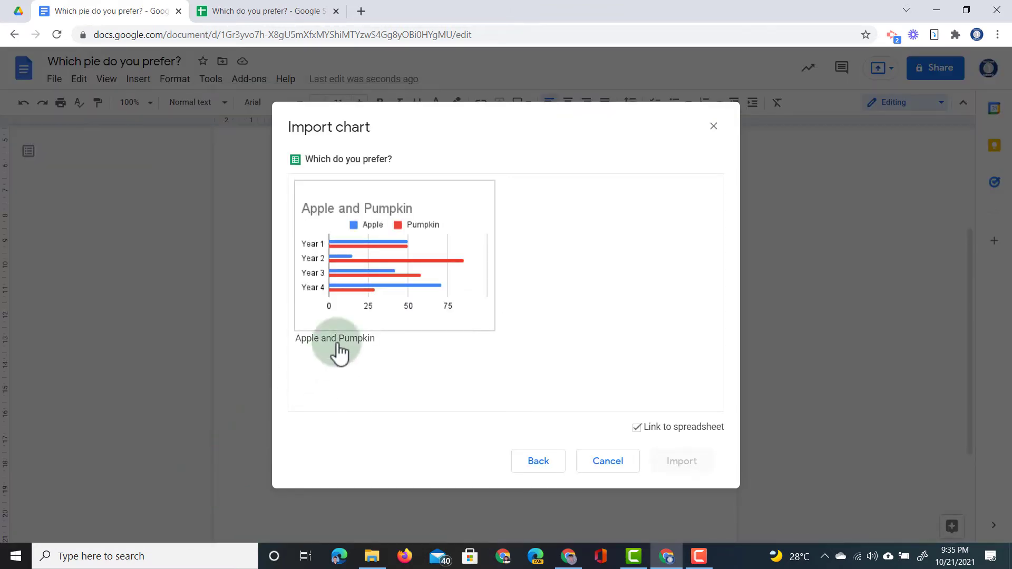
{"action": "left_click", "coordinate": [401, 286]}
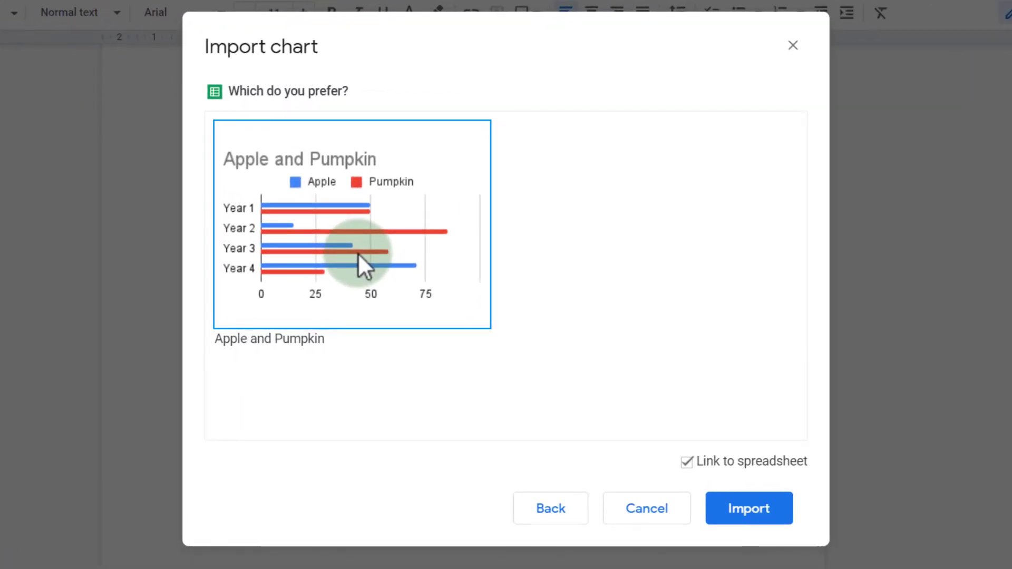
{"action": "left_click", "coordinate": [748, 514]}
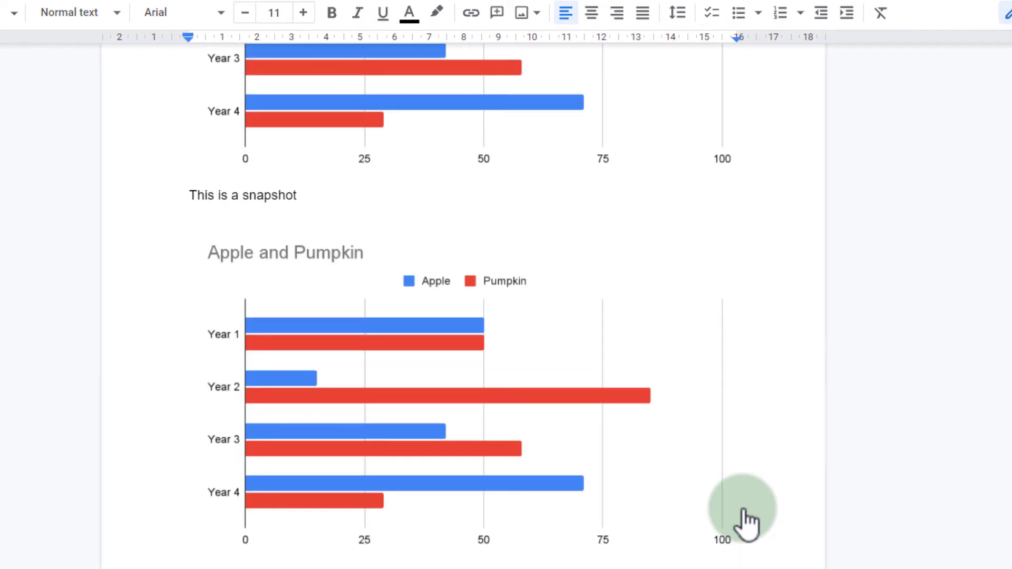
{"action": "scroll", "coordinate": [743, 520], "scroll_direction": "up", "scroll_amount": 4}
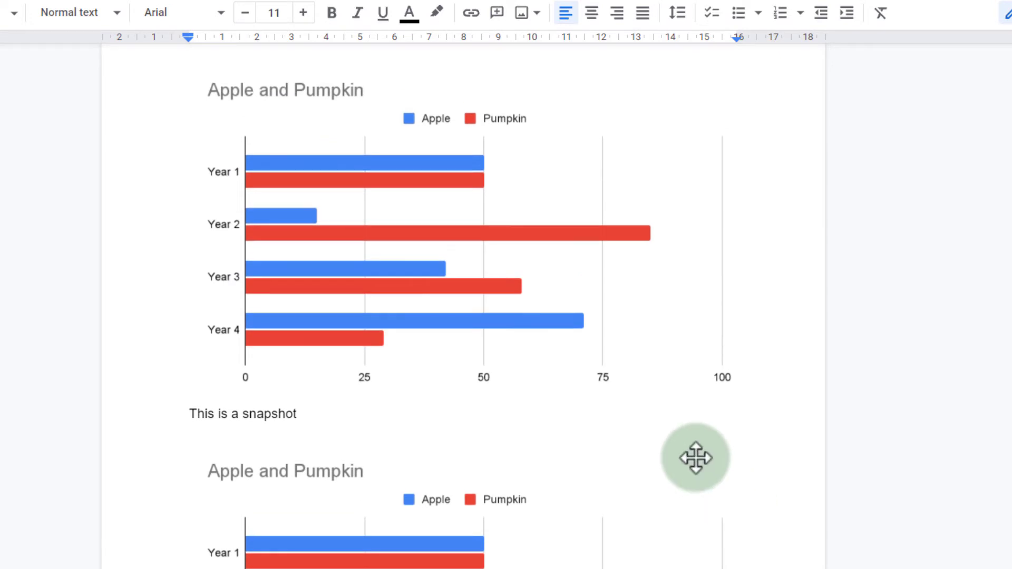
{"action": "left_click", "coordinate": [532, 281]}
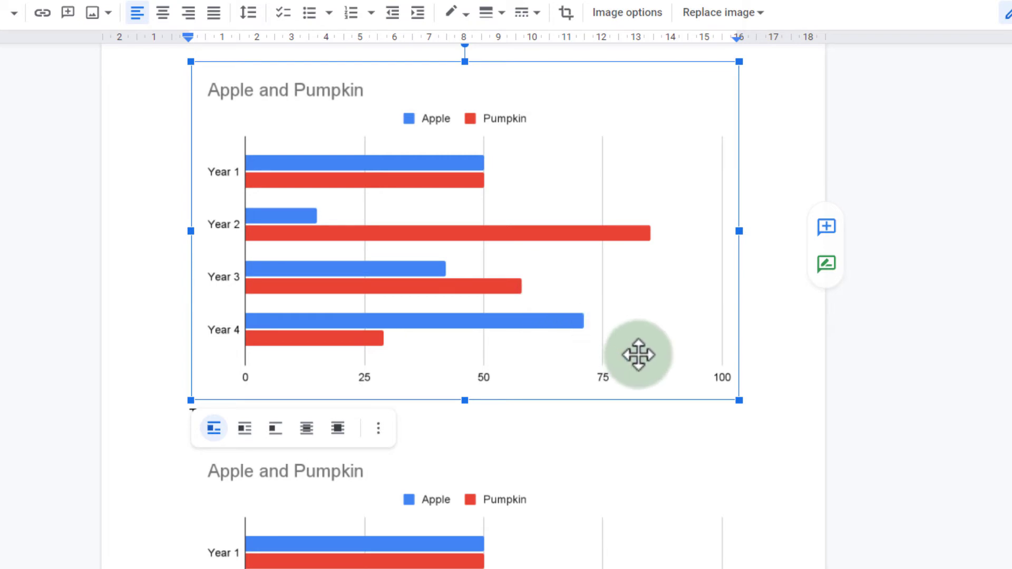
{"action": "scroll", "coordinate": [638, 355], "scroll_direction": "down", "scroll_amount": 5}
{"action": "left_click", "coordinate": [522, 318]}
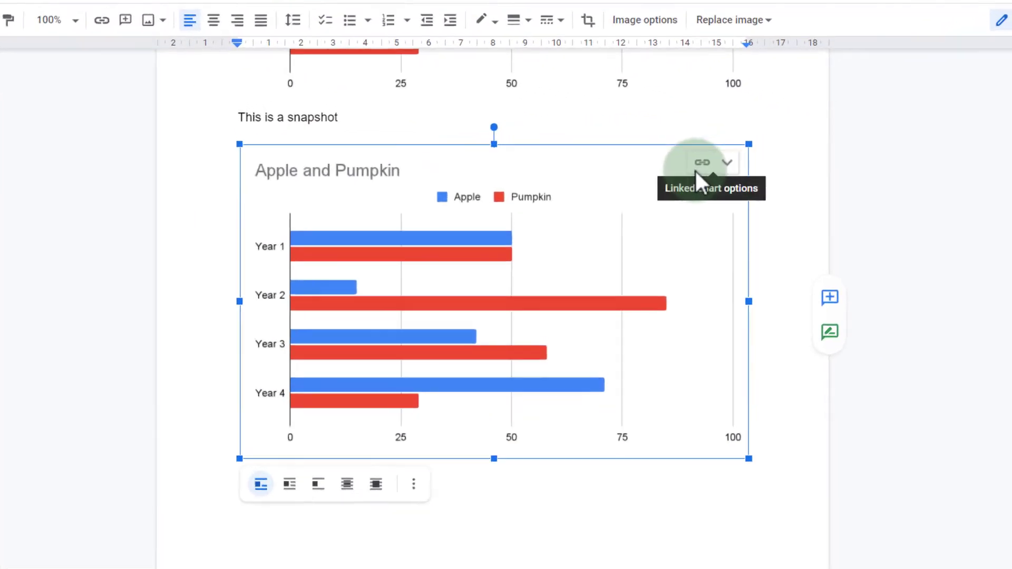
{"action": "left_click", "coordinate": [727, 162]}
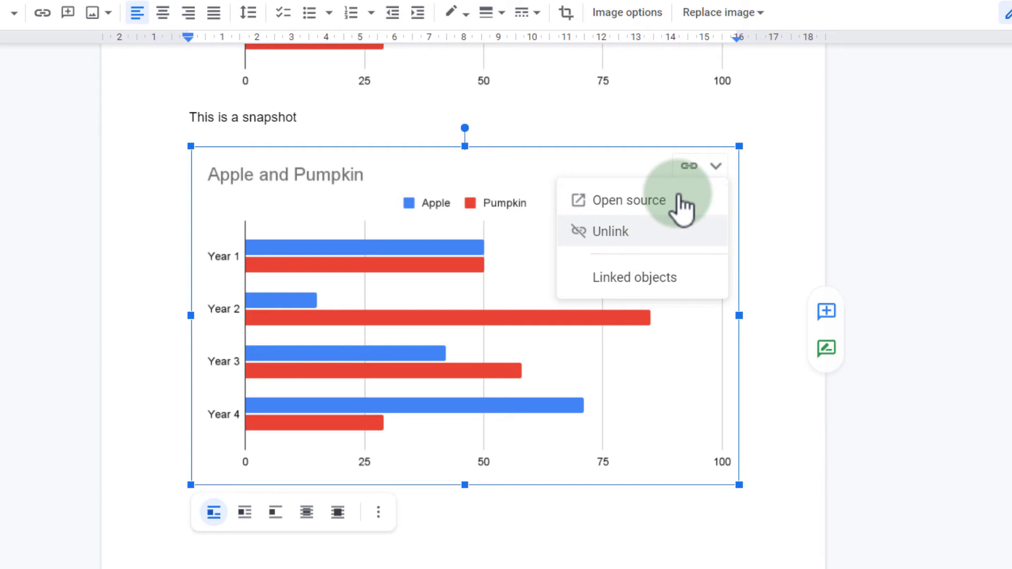
{"action": "left_click", "coordinate": [769, 410]}
{"action": "scroll", "coordinate": [769, 410], "scroll_direction": "up", "scroll_amount": 3}
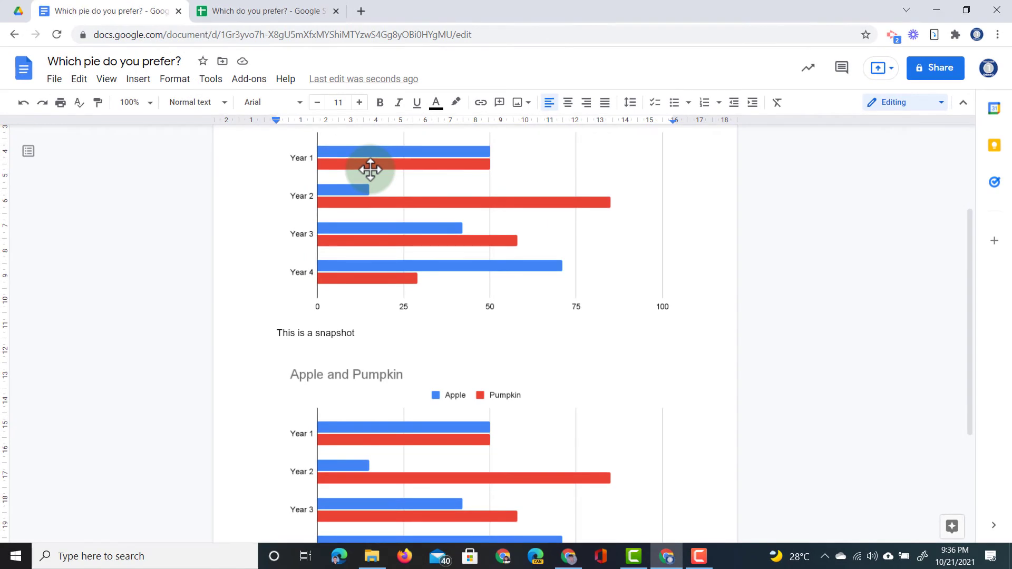
Step: Enter 10 in B2 and 90 in C2 for Year 1 Apple and Pumpkin
{"action": "left_click", "coordinate": [270, 11]}
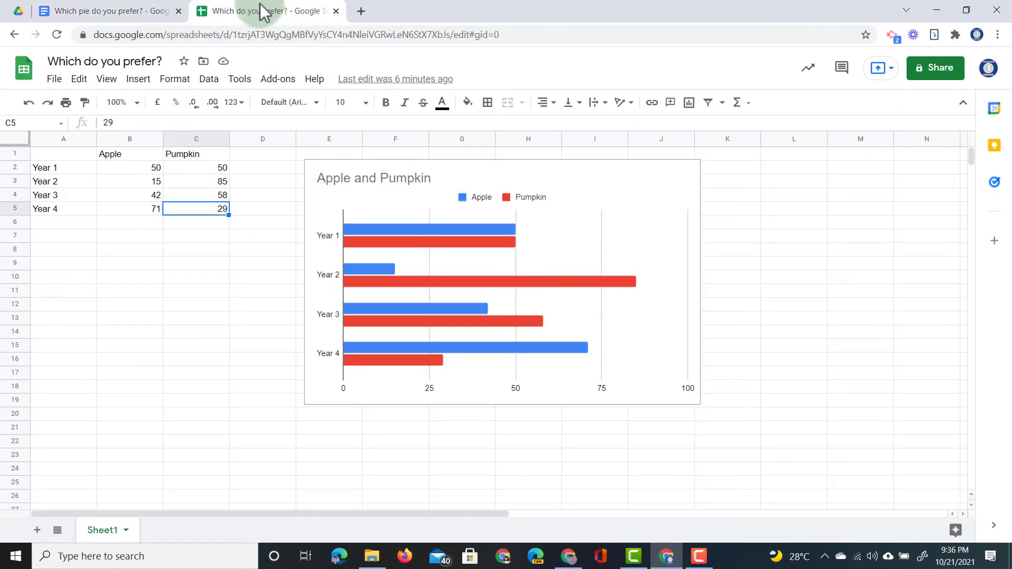
{"action": "left_click", "coordinate": [130, 172]}
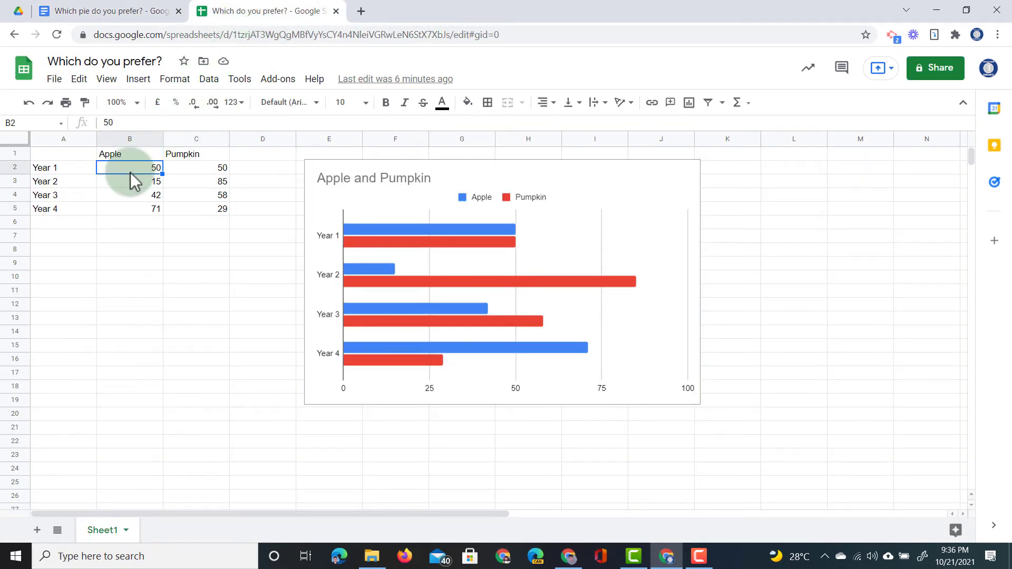
{"action": "type", "text": "10"}
{"action": "left_click", "coordinate": [206, 175]}
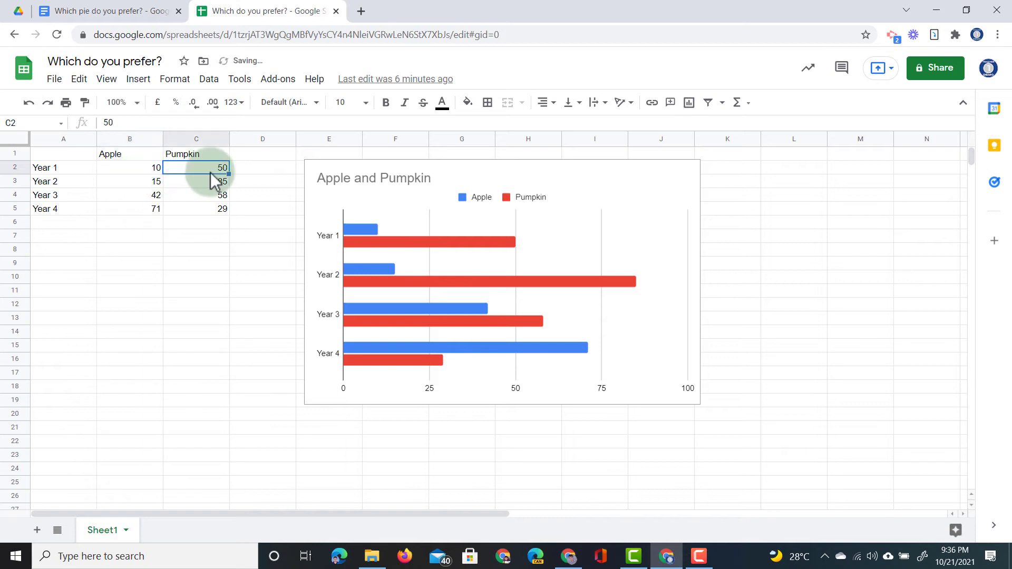
{"action": "type", "text": "90"}
{"action": "key", "text": "Return"}
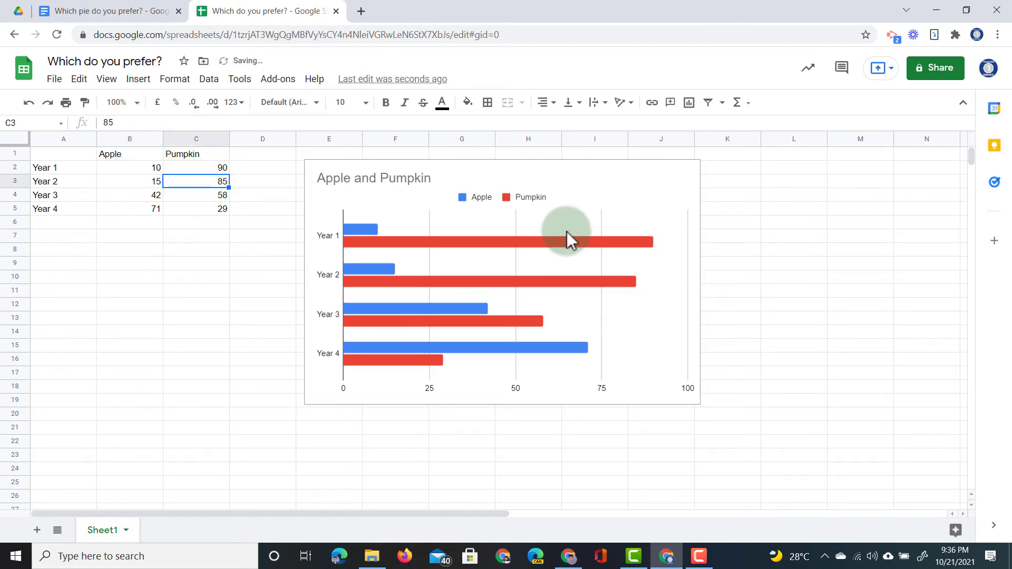
Step: Update the linked chart to show Year 1 Apple 10 and Pumpkin 90, leaving the snapshot unchanged
{"action": "left_click", "coordinate": [119, 11]}
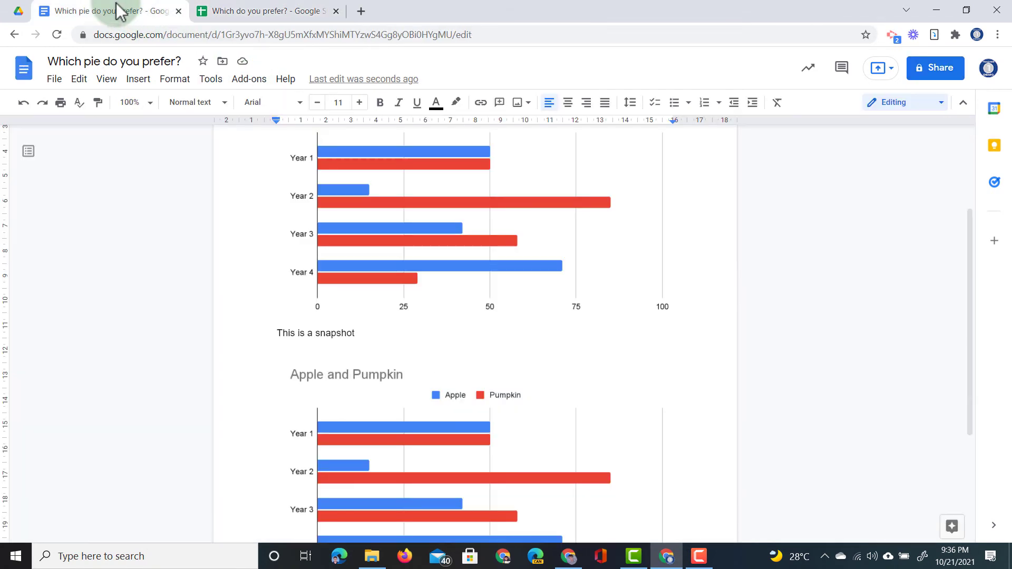
{"action": "scroll", "coordinate": [523, 297], "scroll_direction": "up", "scroll_amount": 2}
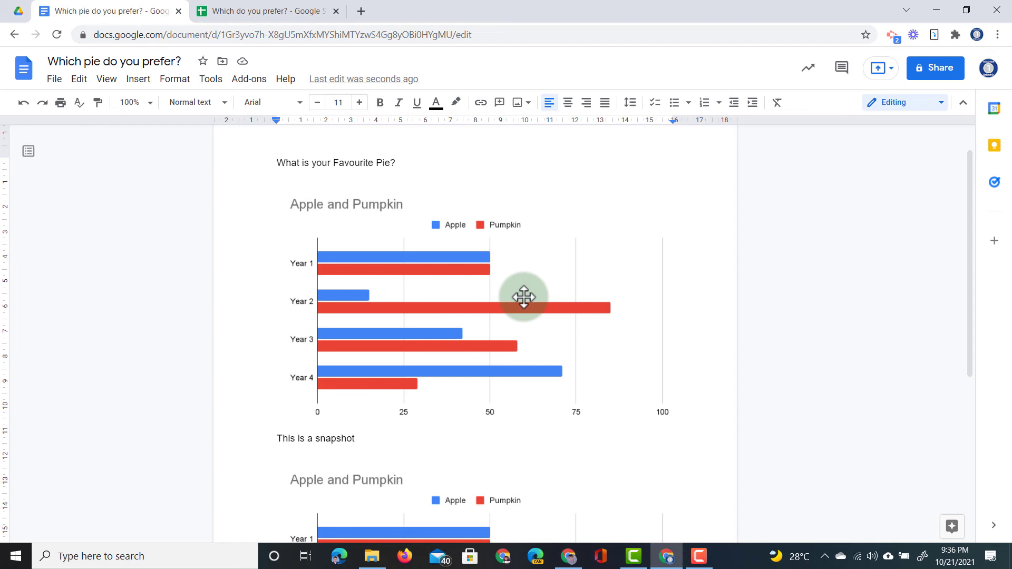
{"action": "left_click", "coordinate": [469, 267]}
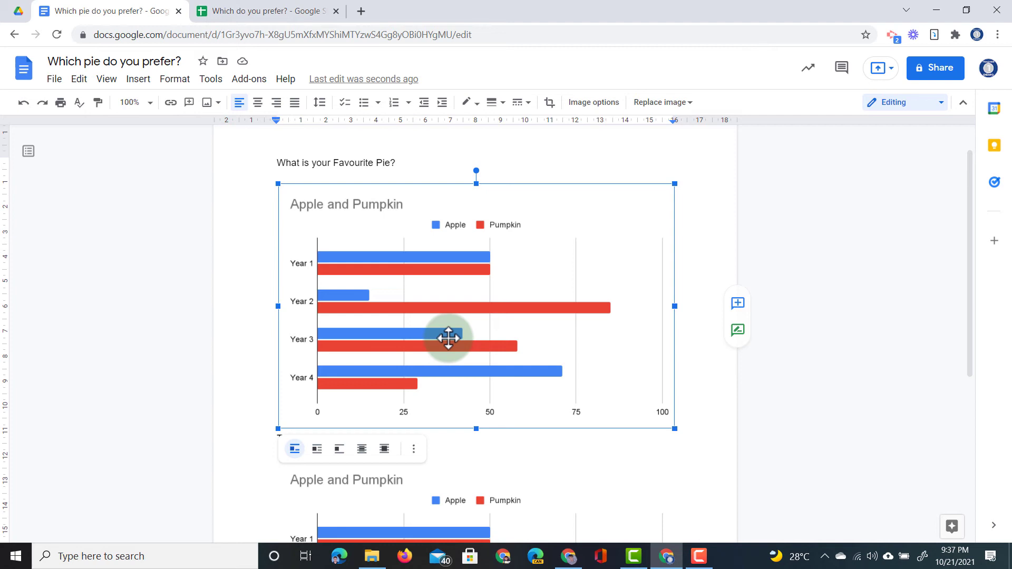
{"action": "scroll", "coordinate": [449, 338], "scroll_direction": "down", "scroll_amount": 5}
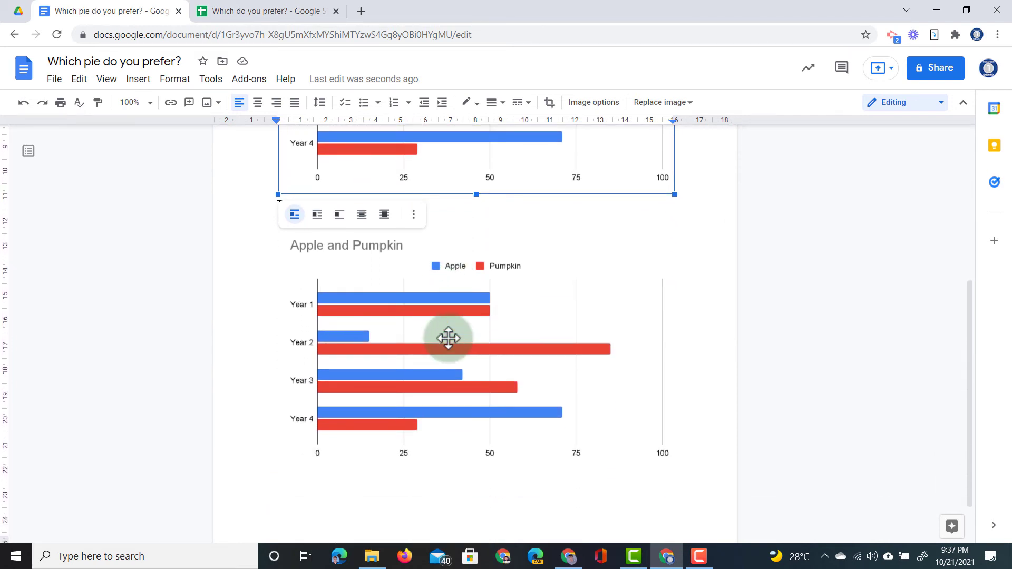
{"action": "left_click", "coordinate": [449, 338]}
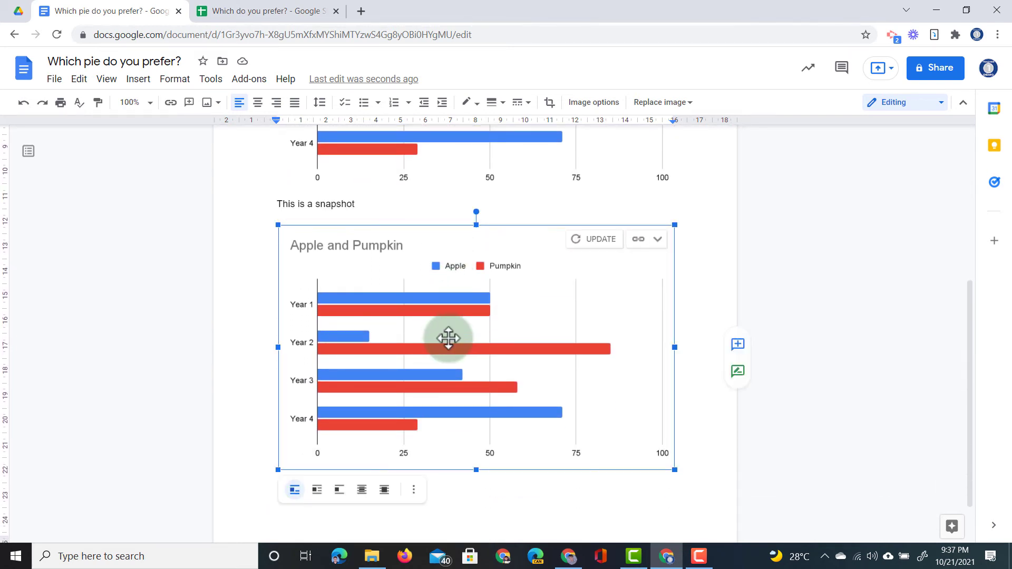
{"action": "left_click", "coordinate": [589, 242]}
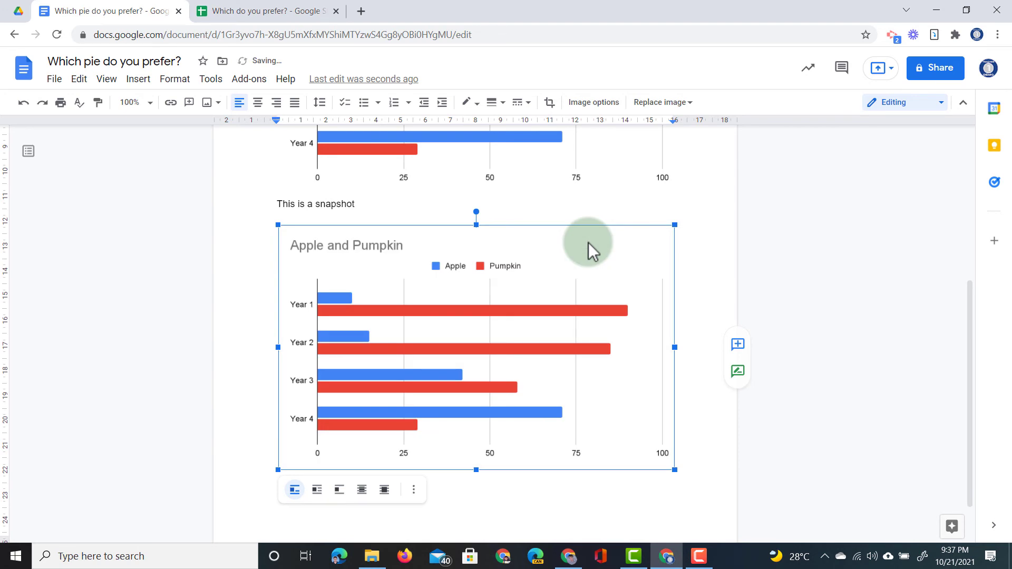
{"action": "left_click", "coordinate": [721, 308]}
{"action": "scroll", "coordinate": [722, 307], "scroll_direction": "up", "scroll_amount": 3}
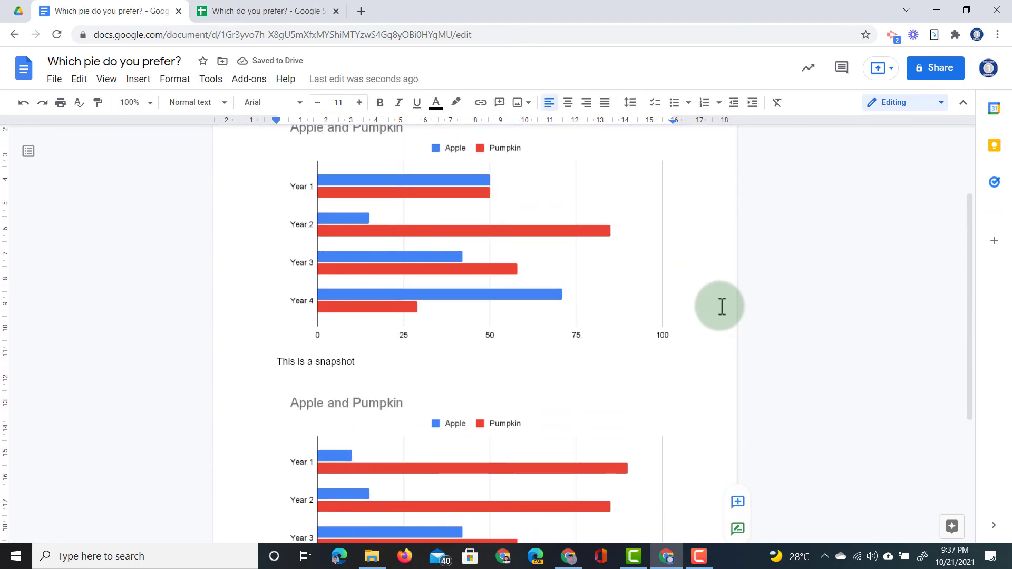
{"action": "scroll", "coordinate": [495, 322], "scroll_direction": "down", "scroll_amount": 3}
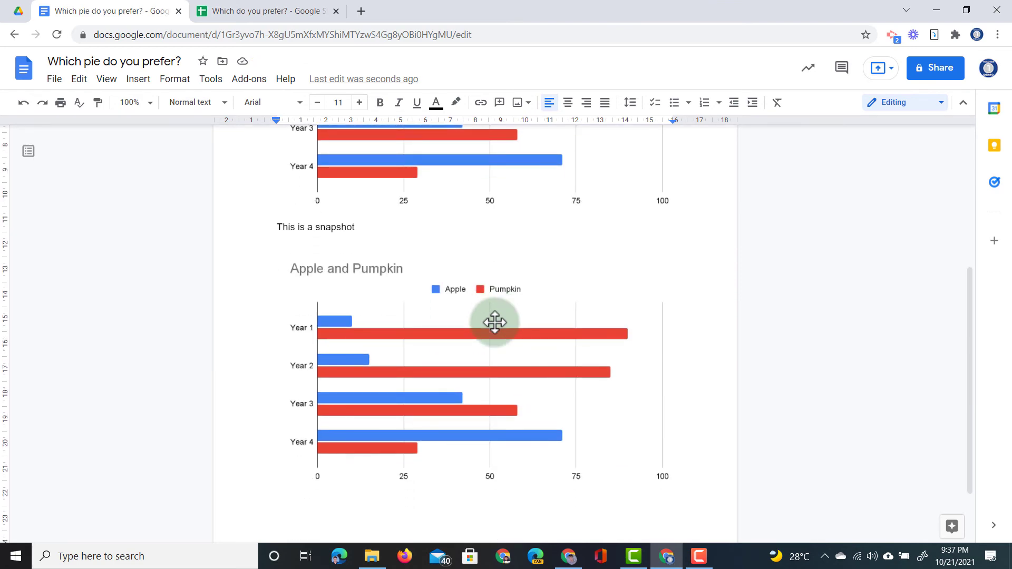